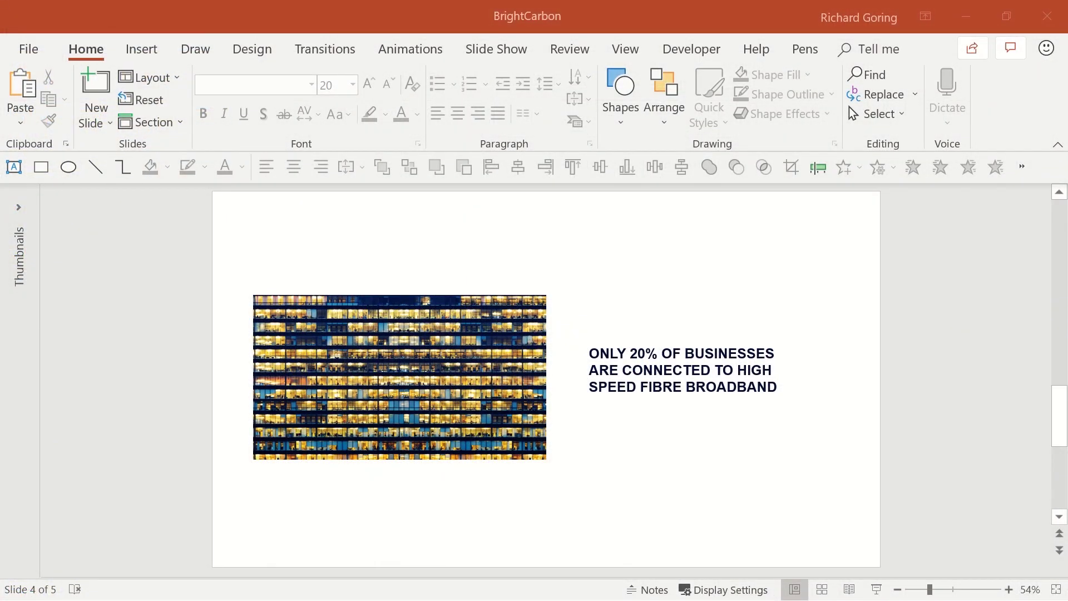
# Move the building photo to the slide's top-left corner and enlarge it to fill the slide
pyautogui.click(386, 393)
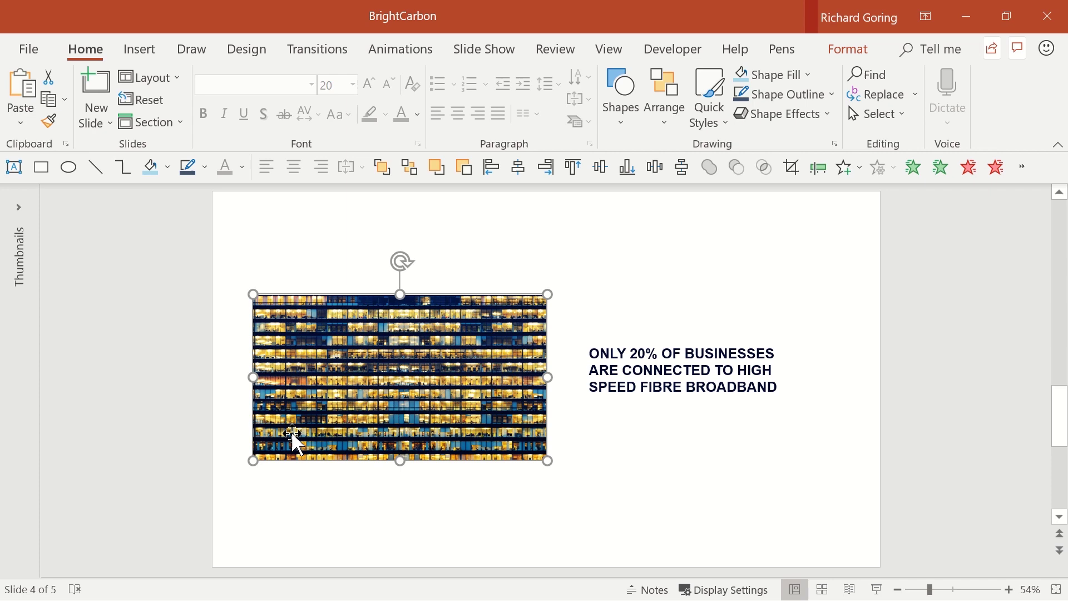
pyautogui.moveTo(259, 299); pyautogui.dragTo(218, 206)
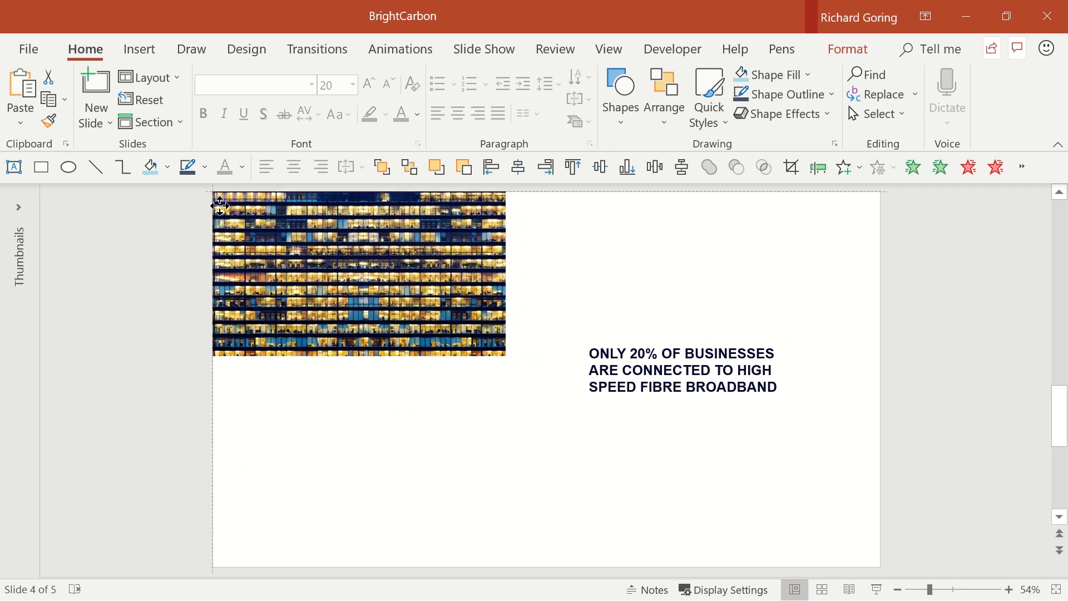
pyautogui.moveTo(506, 362); pyautogui.dragTo(882, 442)
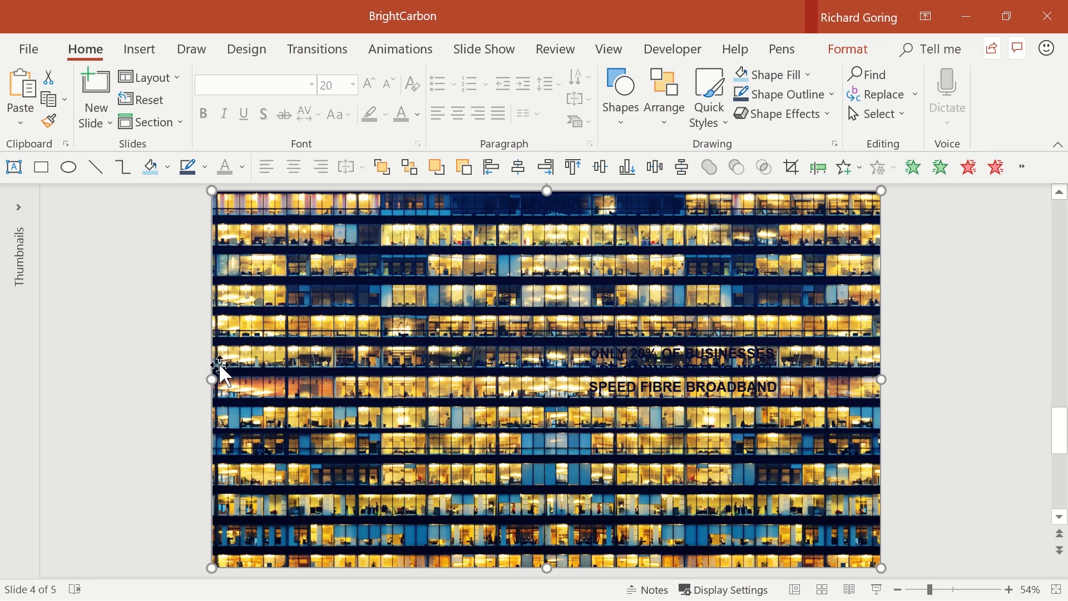
# Paste a second copy of the photo and align both copies along their left edges
pyautogui.hotkey('ctrl', 'v')
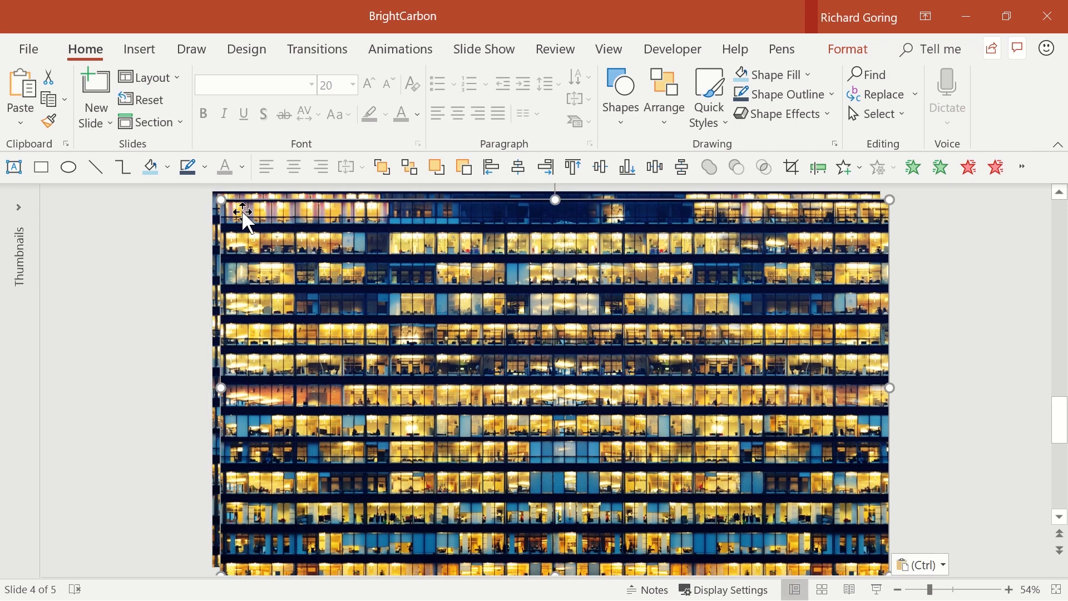
pyautogui.keyDown('shift'); pyautogui.click(233, 194); pyautogui.keyUp('shift')
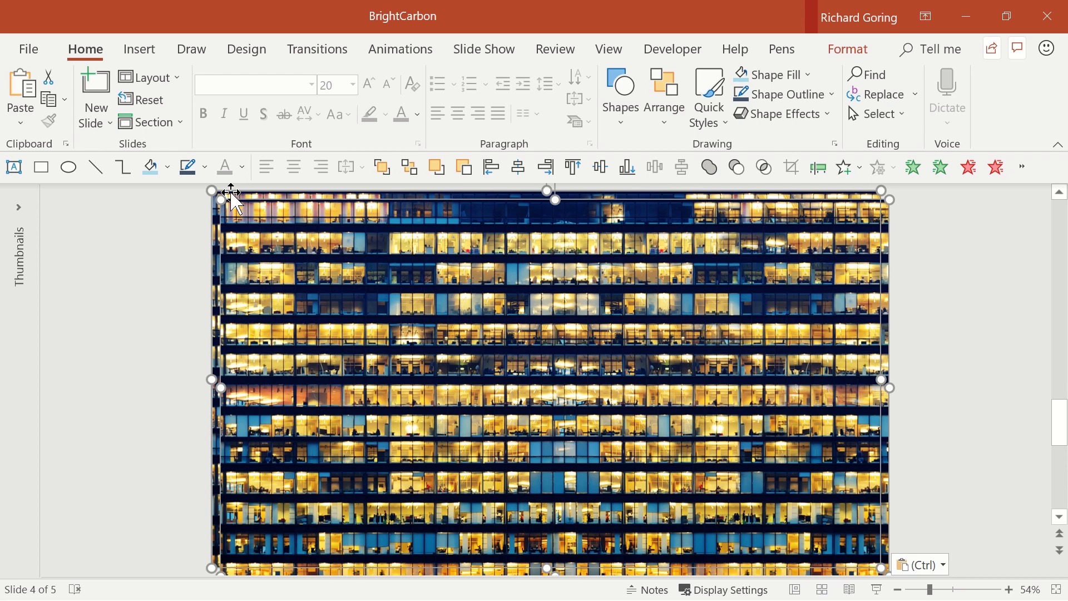
pyautogui.click(656, 120)
pyautogui.moveTo(770, 382)
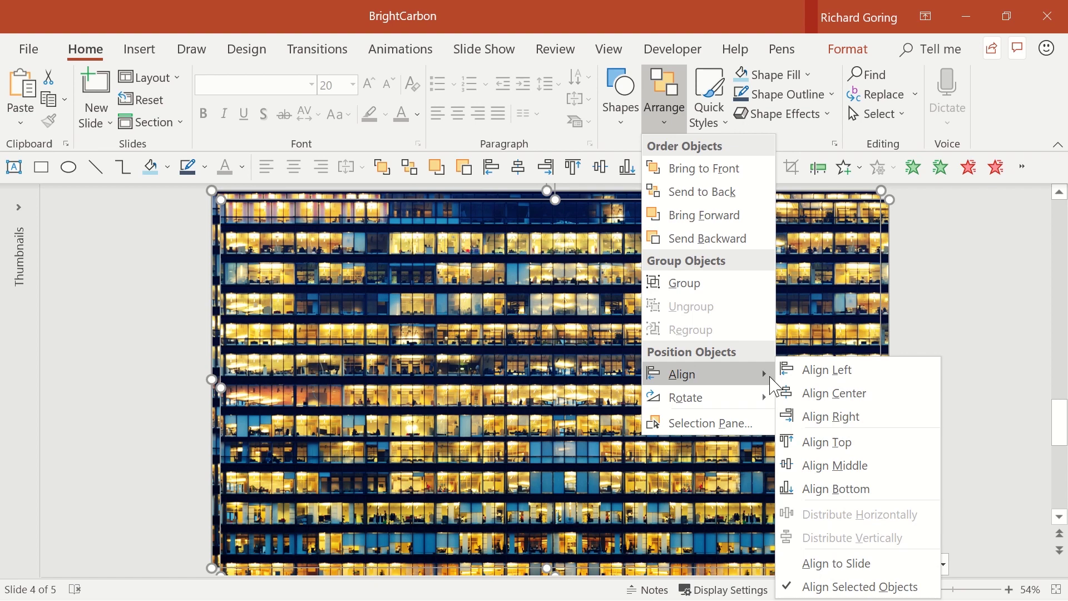
pyautogui.click(851, 368)
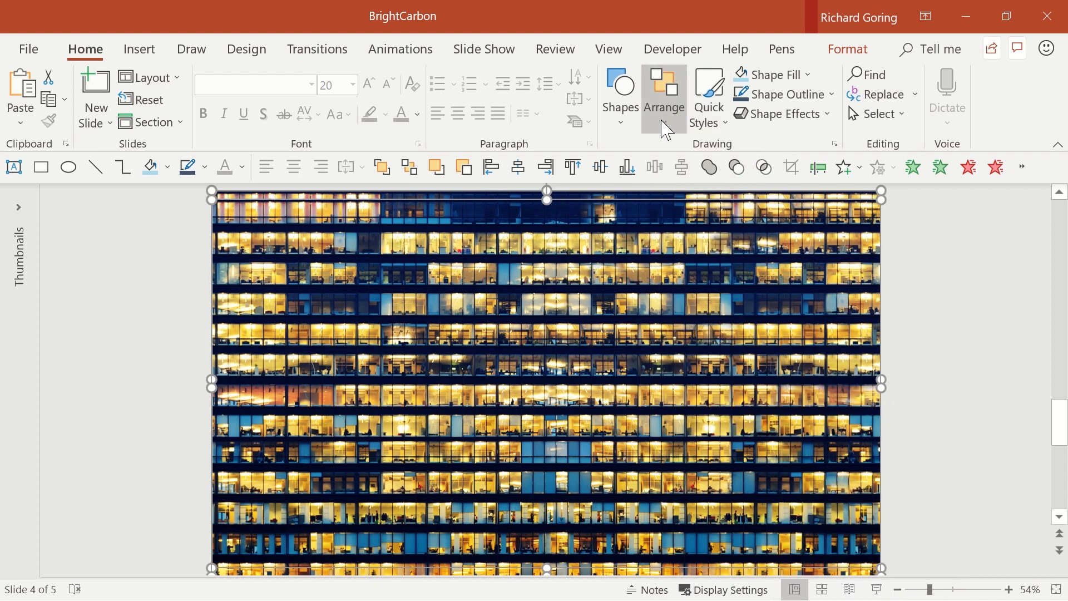
# Align both photo copies along their top edges and send them behind the statistic text
pyautogui.click(667, 130)
pyautogui.moveTo(766, 371)
pyautogui.click(841, 440)
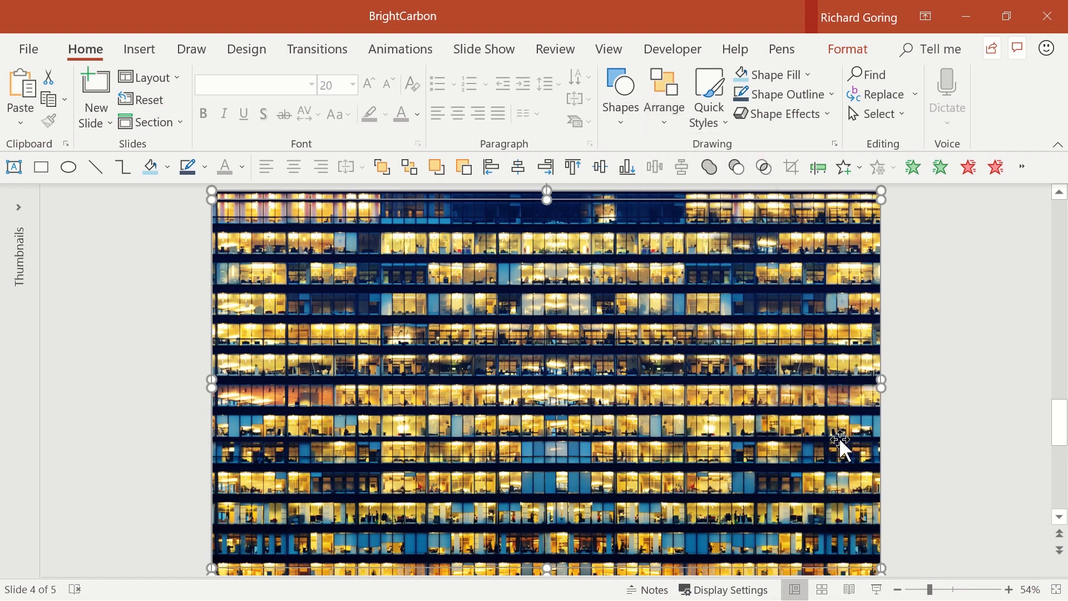
pyautogui.click(670, 119)
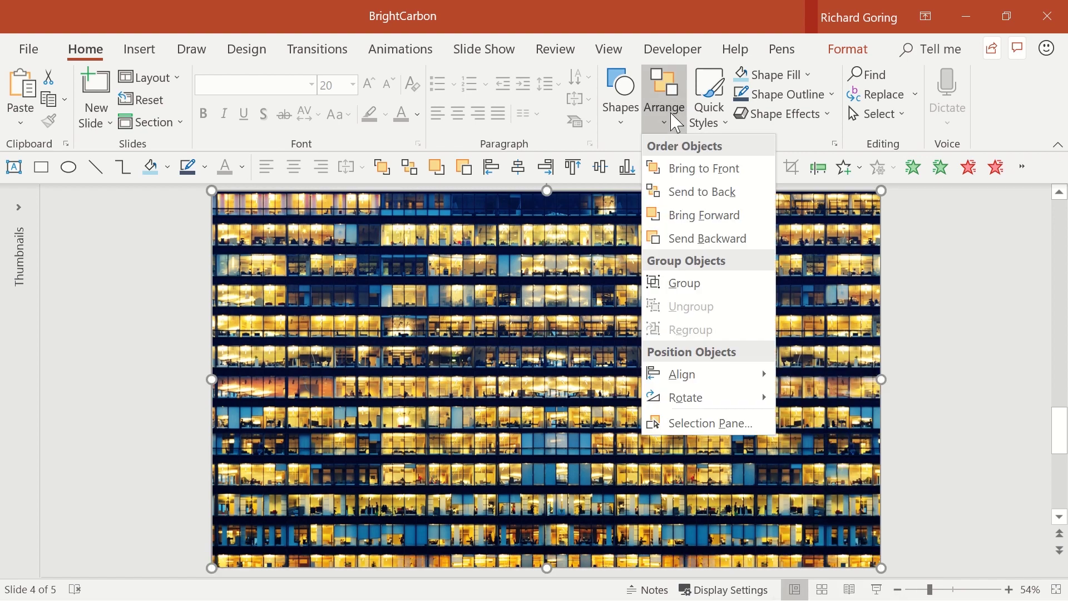
pyautogui.click(706, 193)
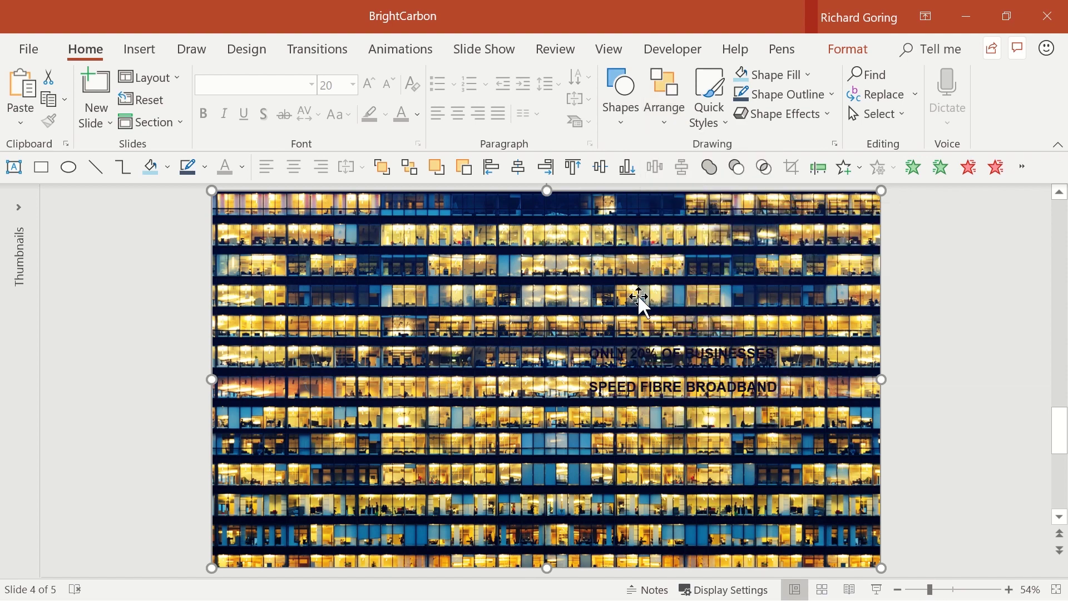
# Apply the Light Gray recolor to only the top copy of the building photo
pyautogui.click(159, 321)
pyautogui.click(290, 283)
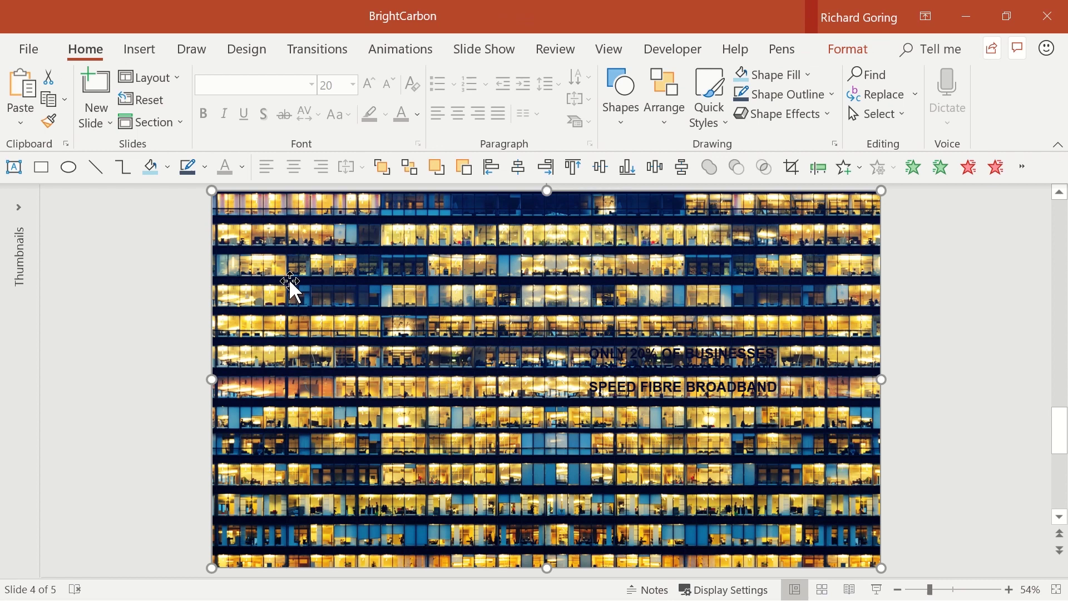
pyautogui.click(856, 51)
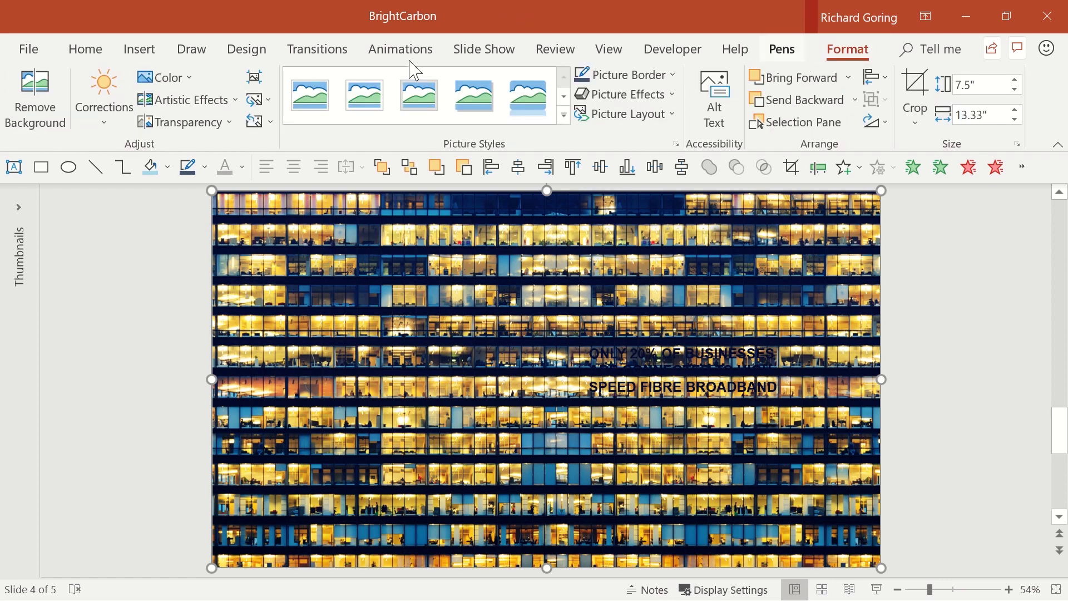
pyautogui.click(189, 79)
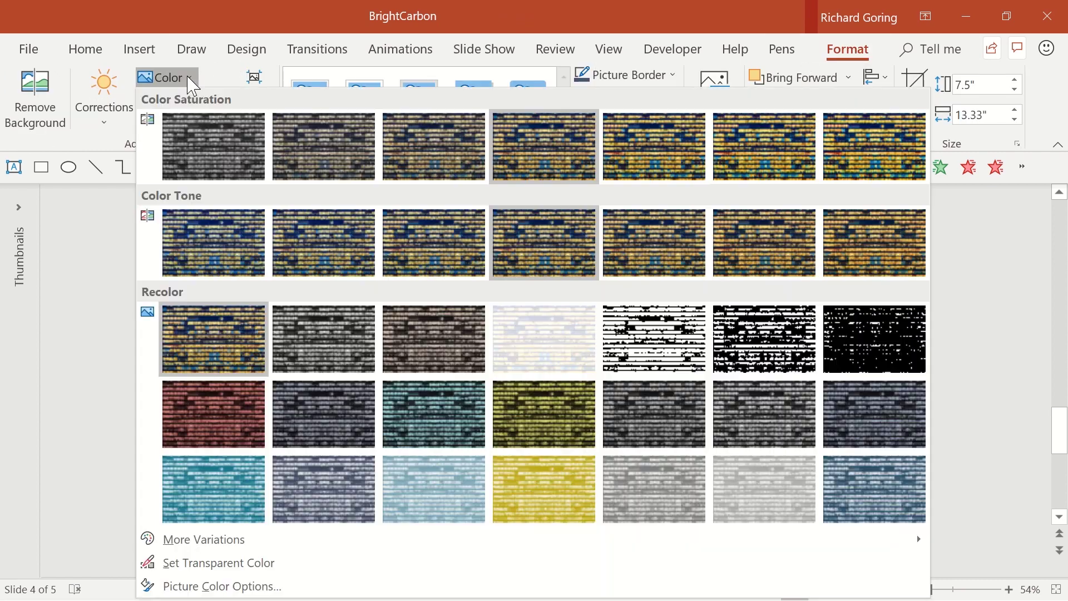
pyautogui.click(767, 490)
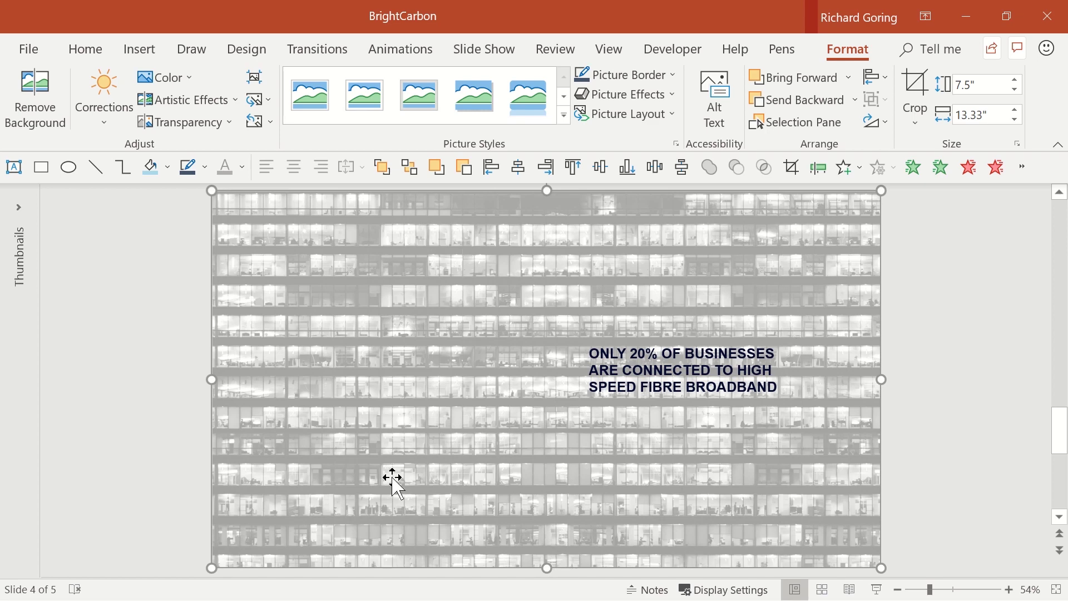
# Crop about the left fifth off the grey photo to reveal the full-colour strip
pyautogui.click(926, 93)
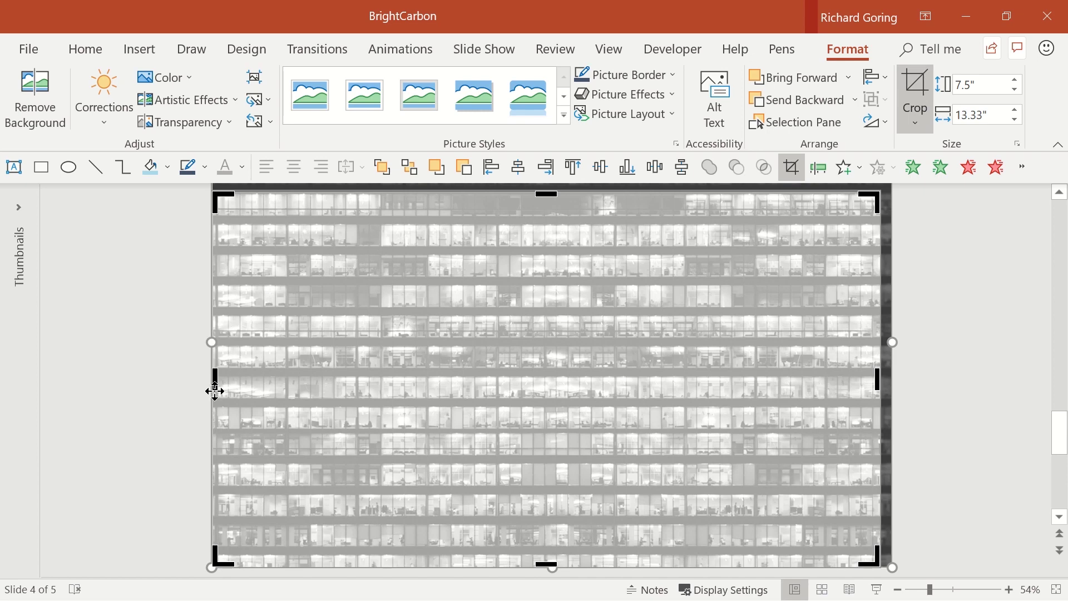
pyautogui.moveTo(213, 379); pyautogui.dragTo(368, 375)
pyautogui.click(243, 412)
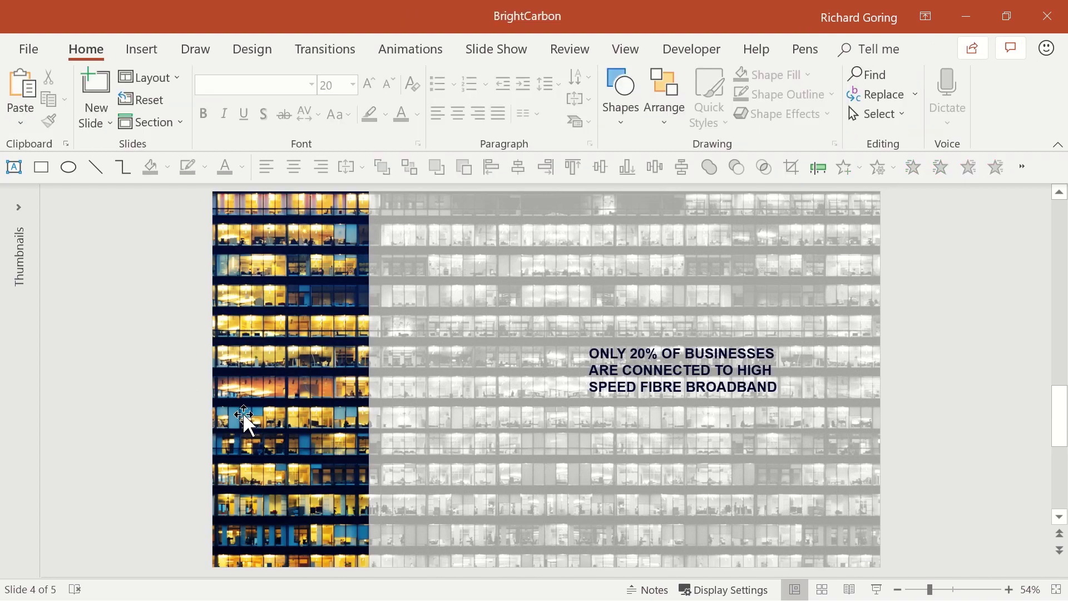
# Set the statistic text to 40 pt and widen its box leftward to three lines
pyautogui.click(600, 365)
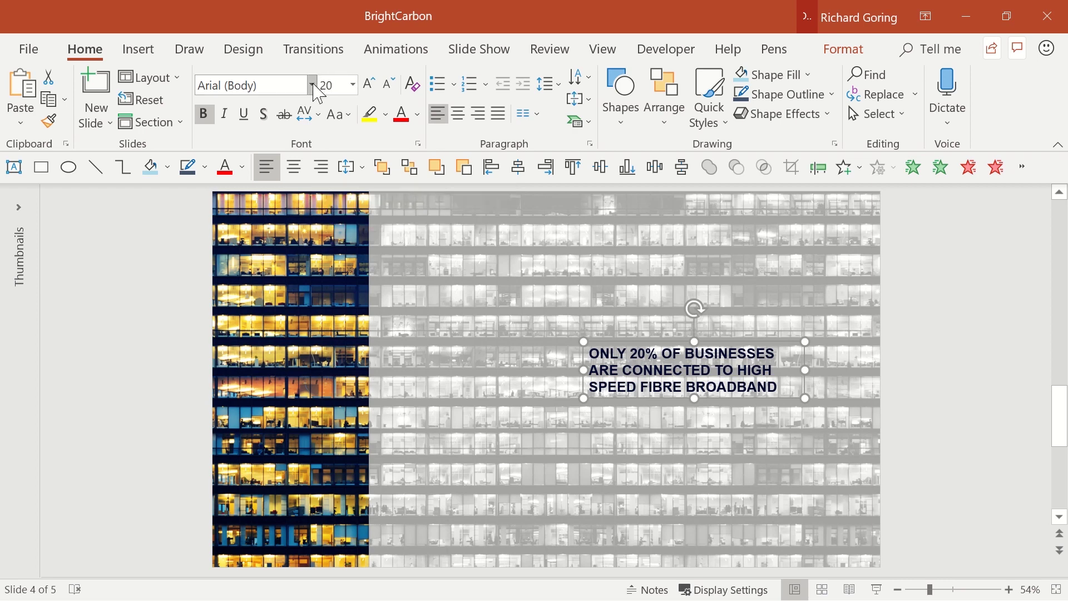
pyautogui.click(354, 85)
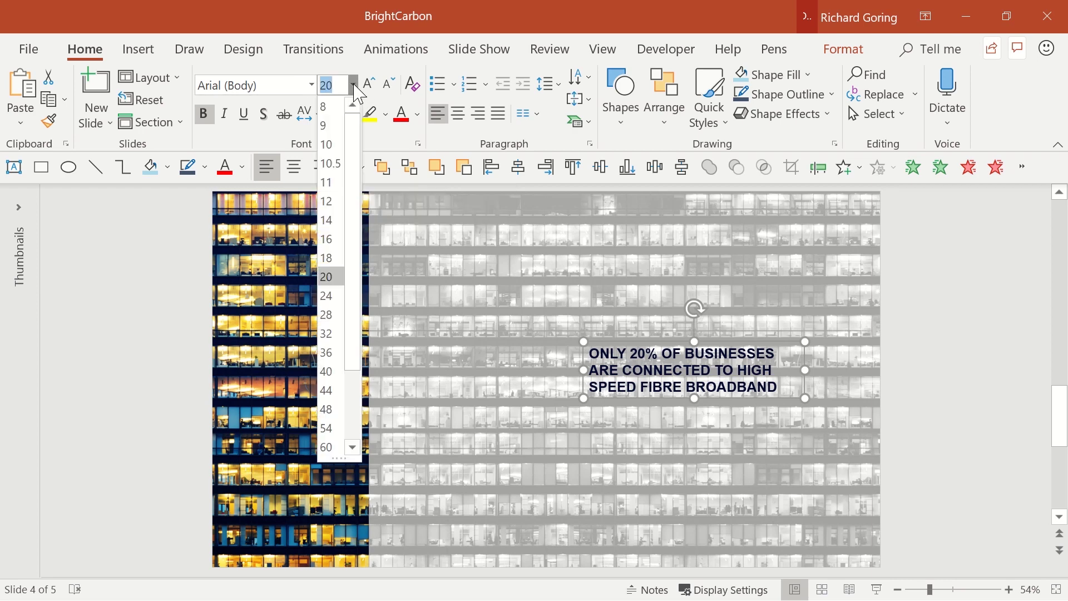
pyautogui.click(330, 372)
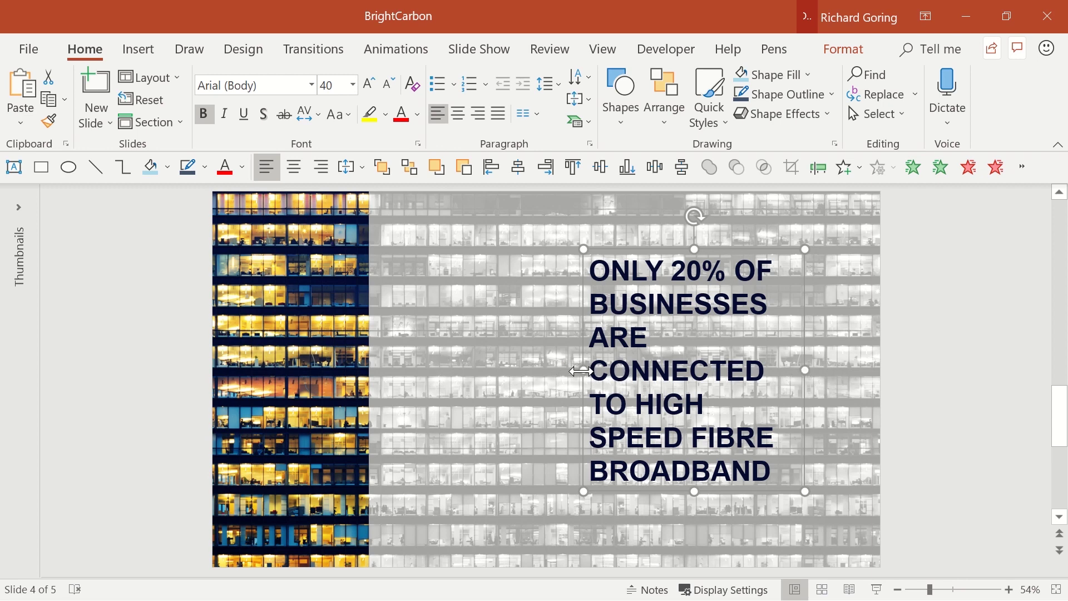
pyautogui.moveTo(583, 370); pyautogui.dragTo(404, 371)
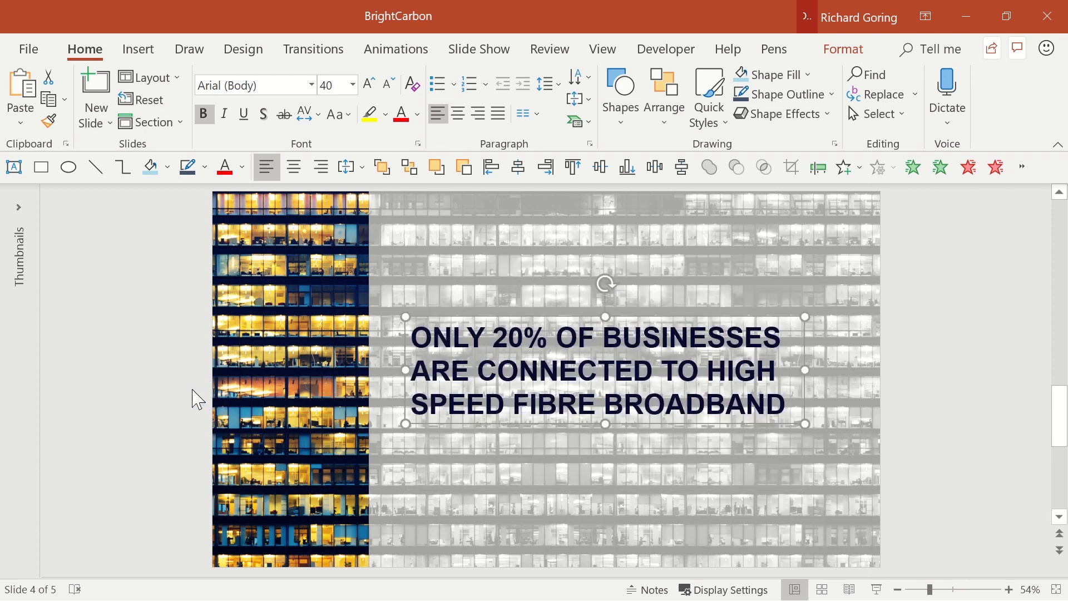
pyautogui.click(197, 399)
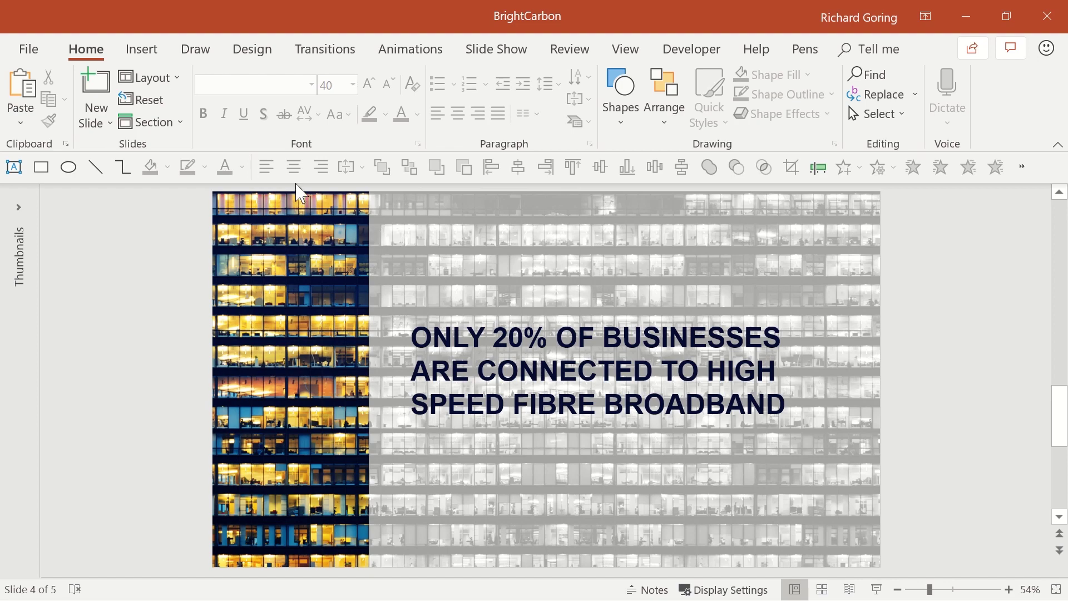
# Draw a small yellow triangle above the statistic text
pyautogui.click(623, 112)
pyautogui.click(654, 306)
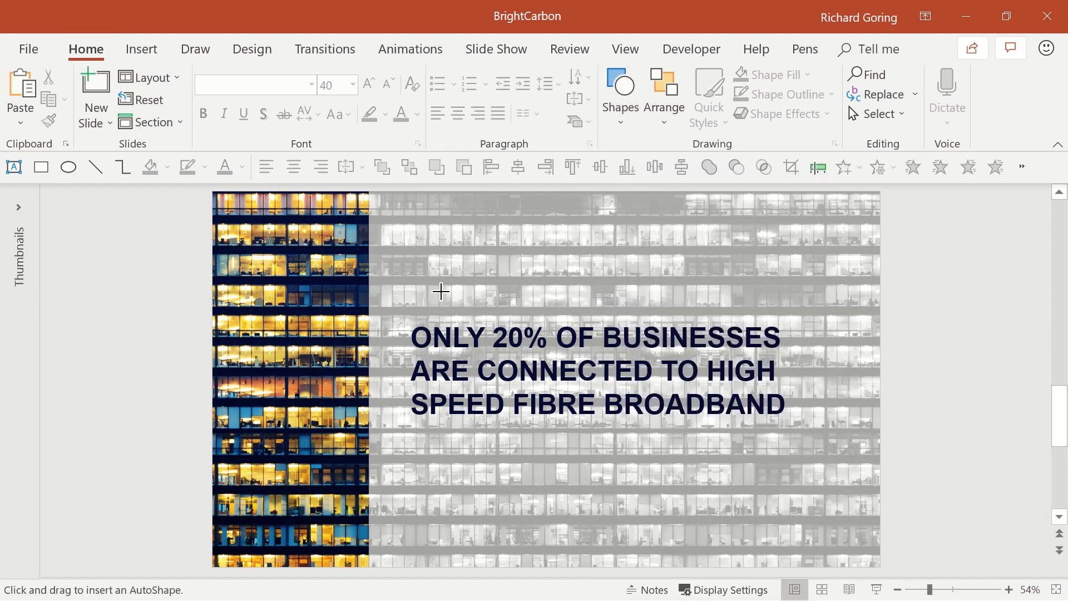
pyautogui.moveTo(427, 252); pyautogui.dragTo(518, 285)
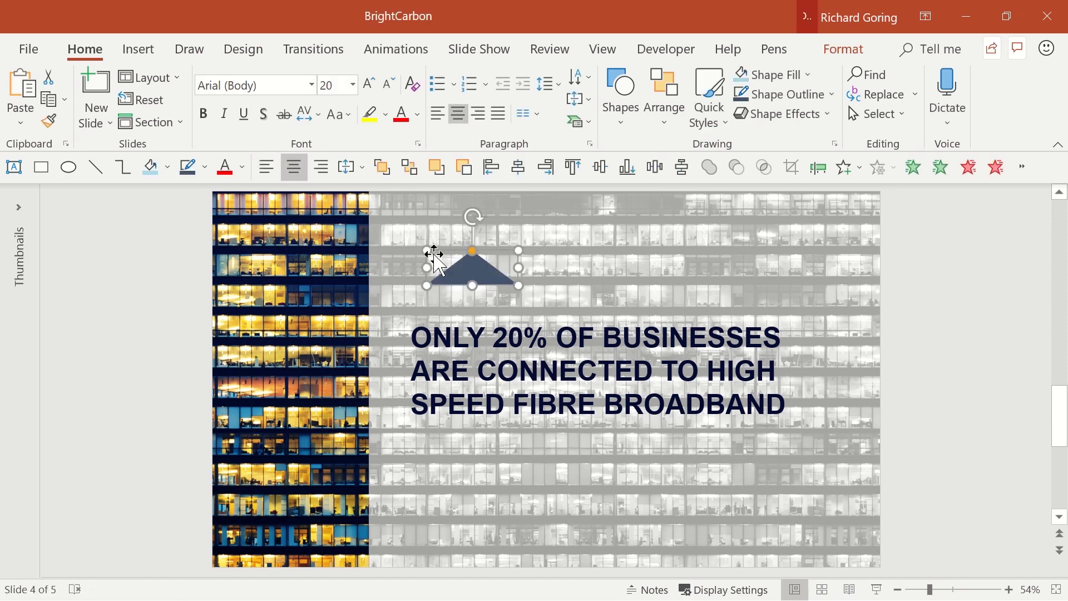
pyautogui.click(166, 166)
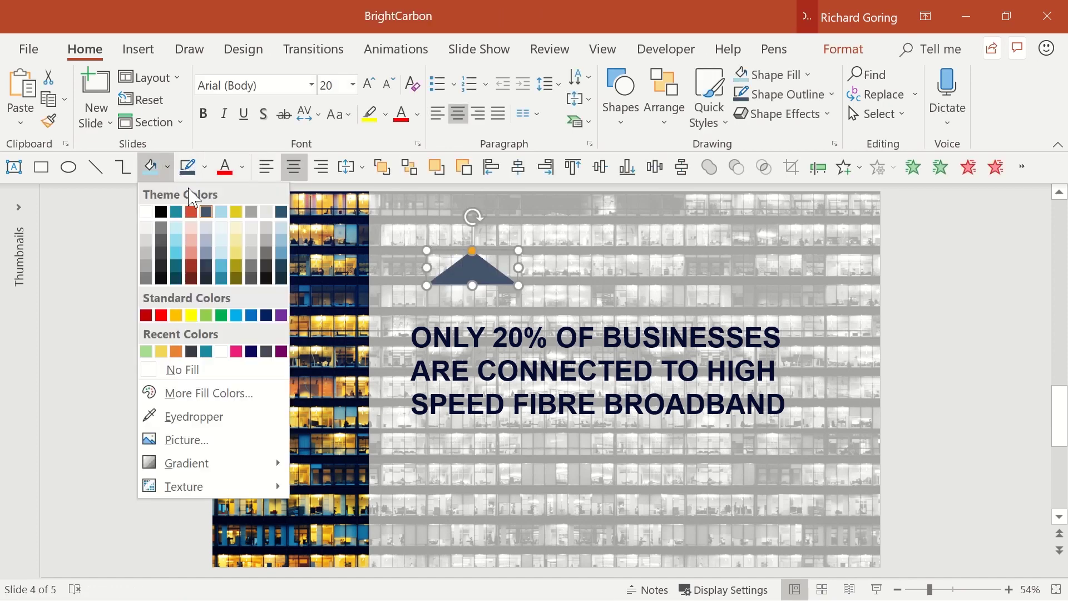
pyautogui.click(237, 211)
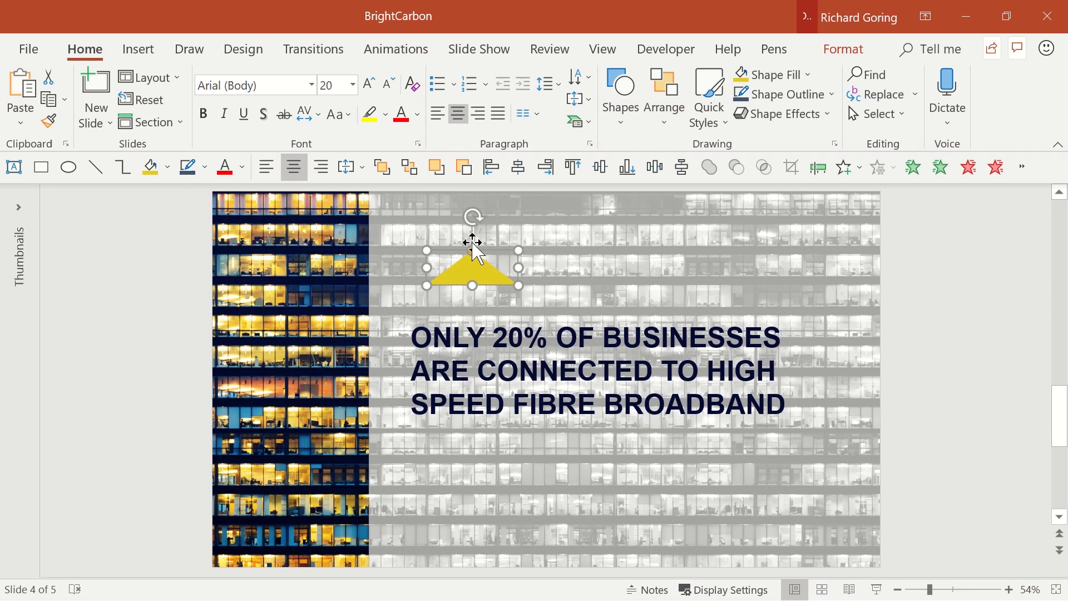
# Rotate the triangle to point left and nudge it beside the statistic text
pyautogui.moveTo(472, 214); pyautogui.dragTo(392, 362)
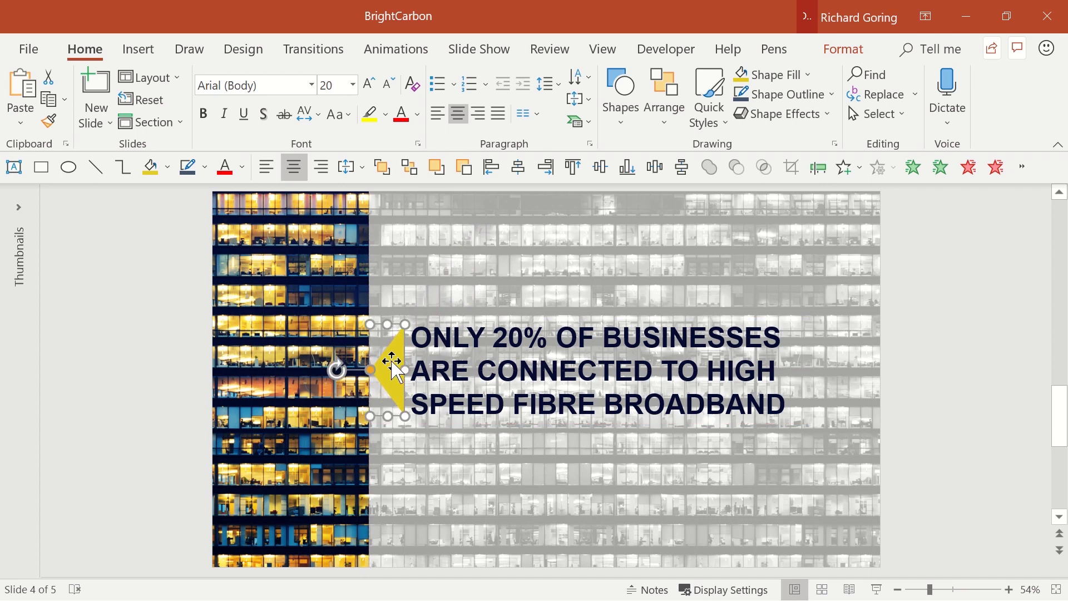
pyautogui.press('Right')
pyautogui.press('Right')
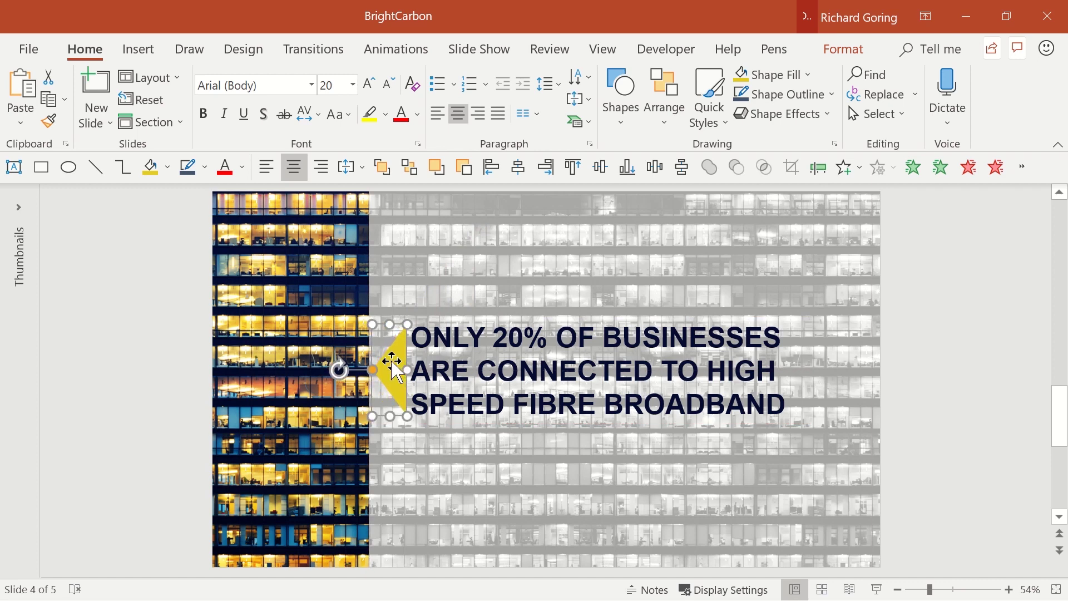
pyautogui.click(144, 359)
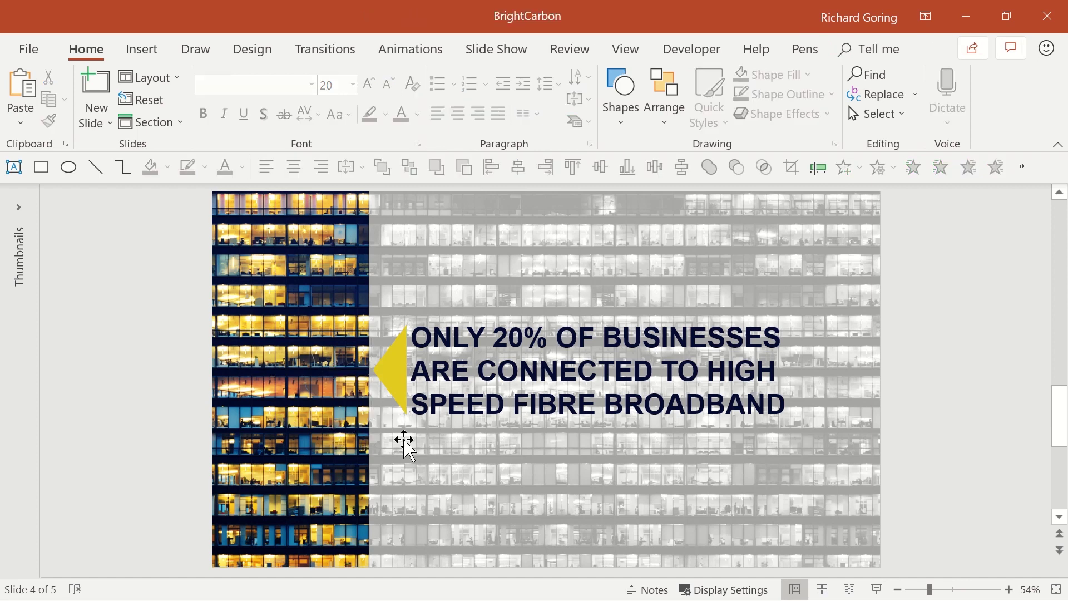